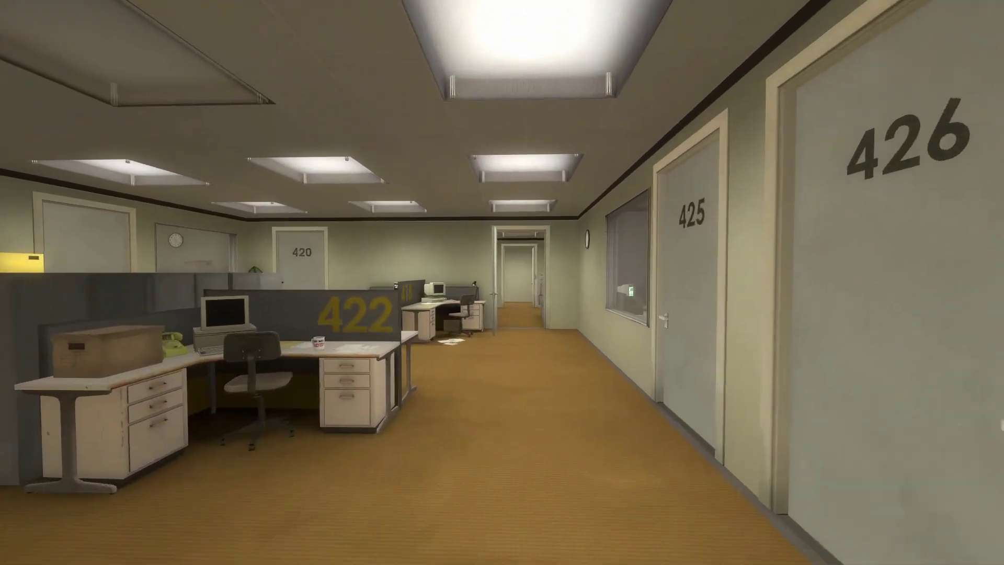
key("w")
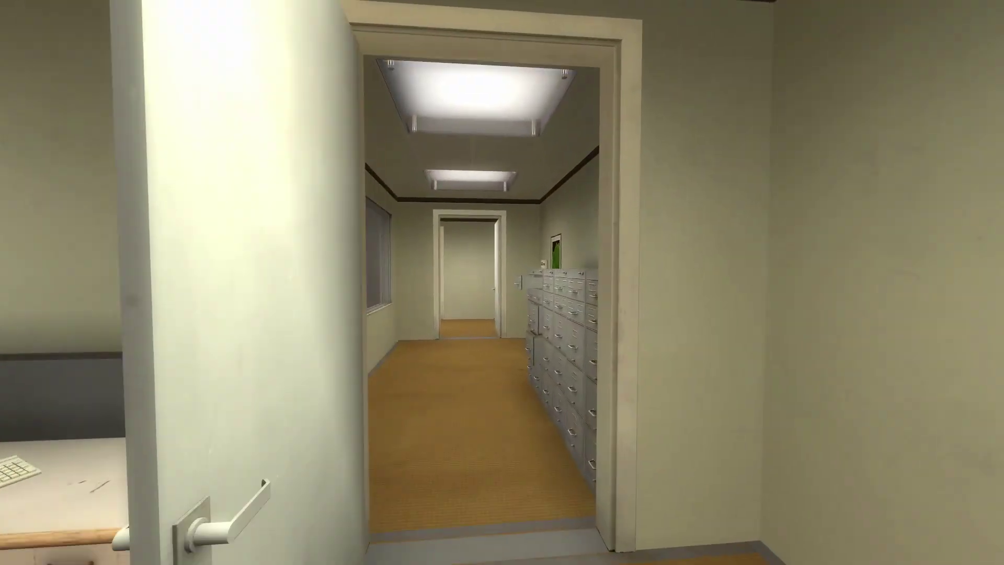
key("w")
key("w")
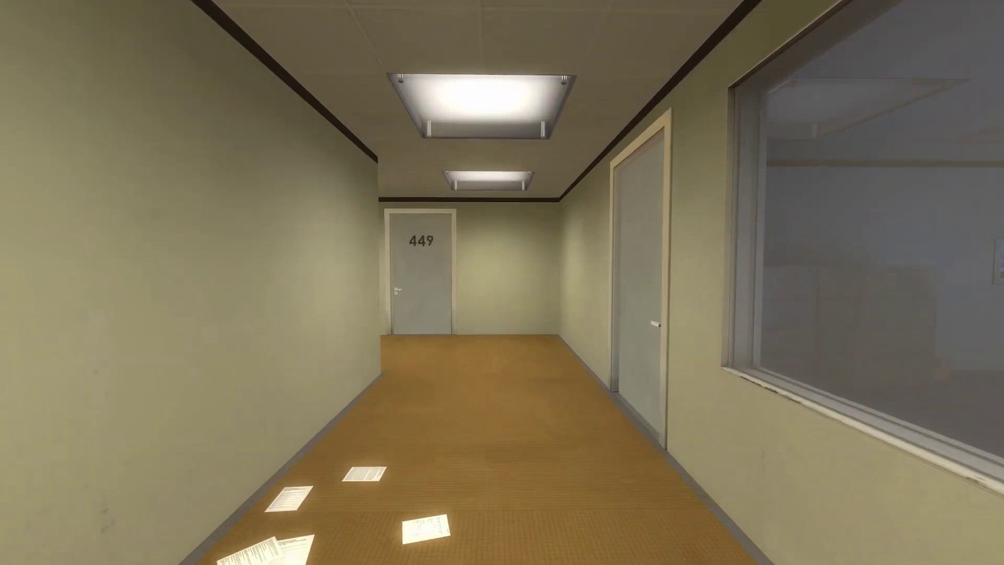
key("w")
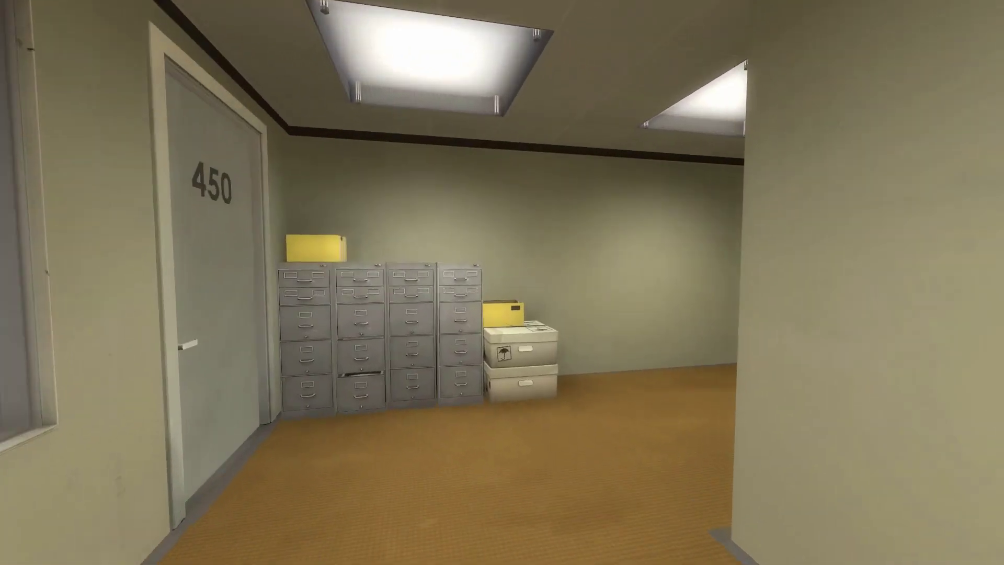
key("w")
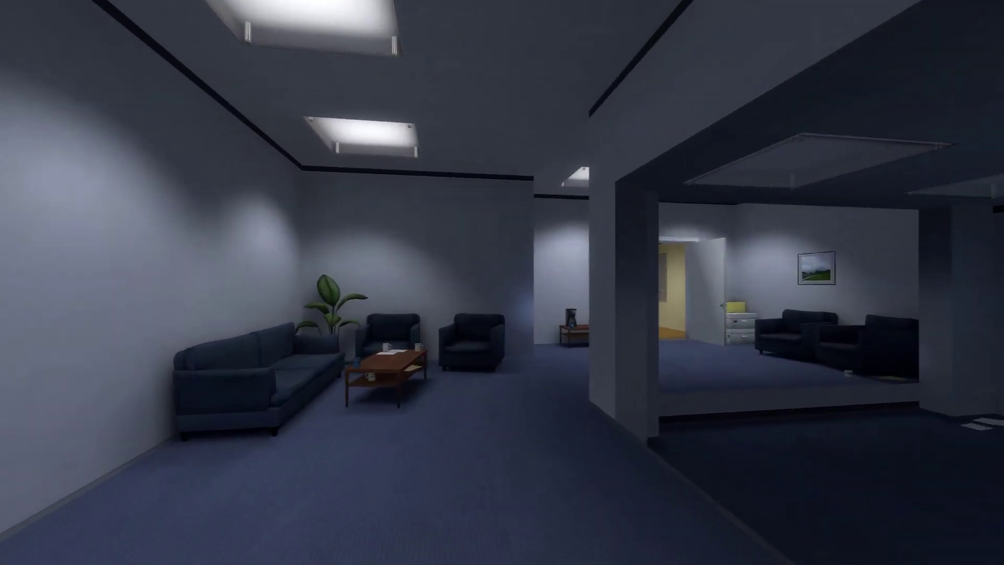
key("w")
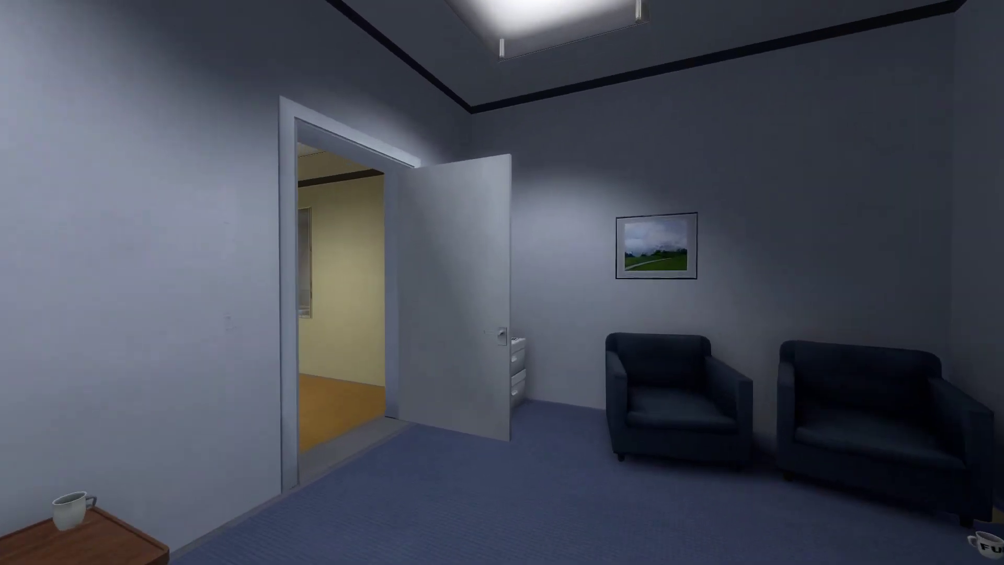
key("w")
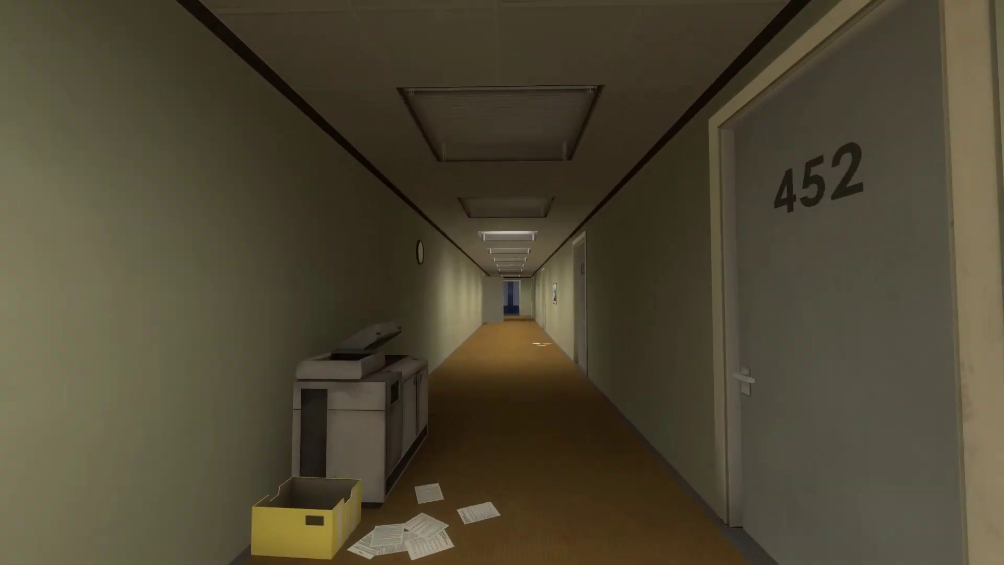
key("w")
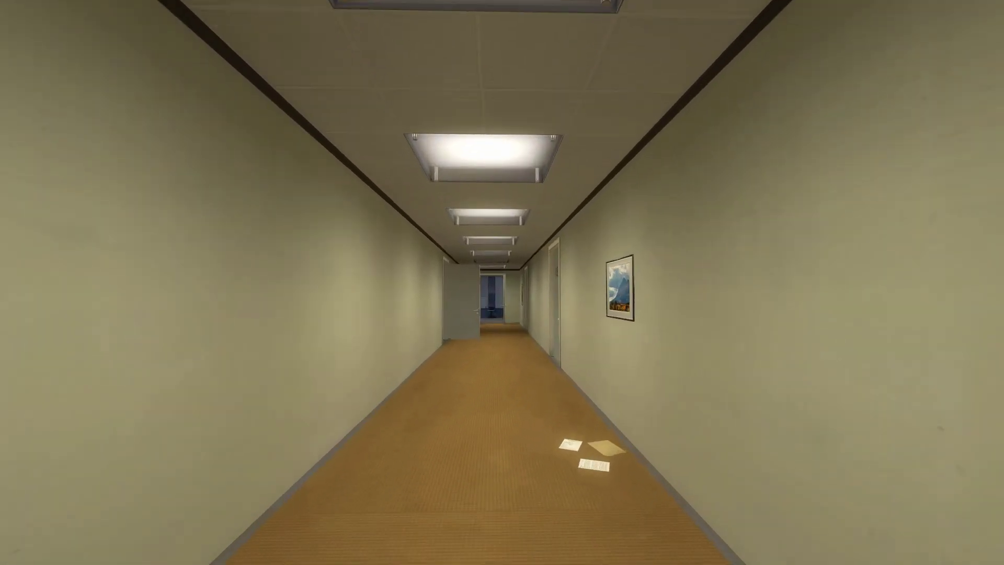
key("w")
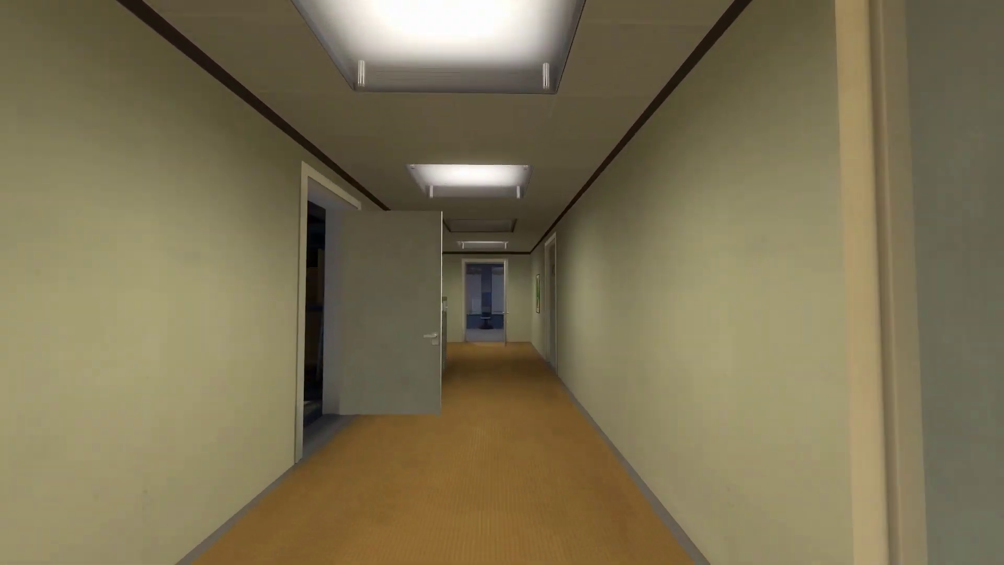
key("w")
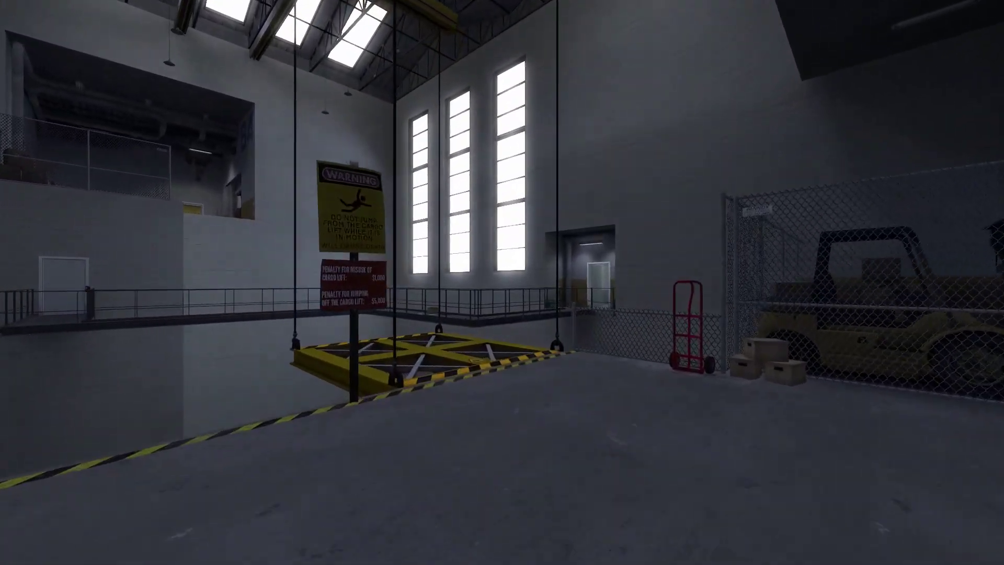
key("w")
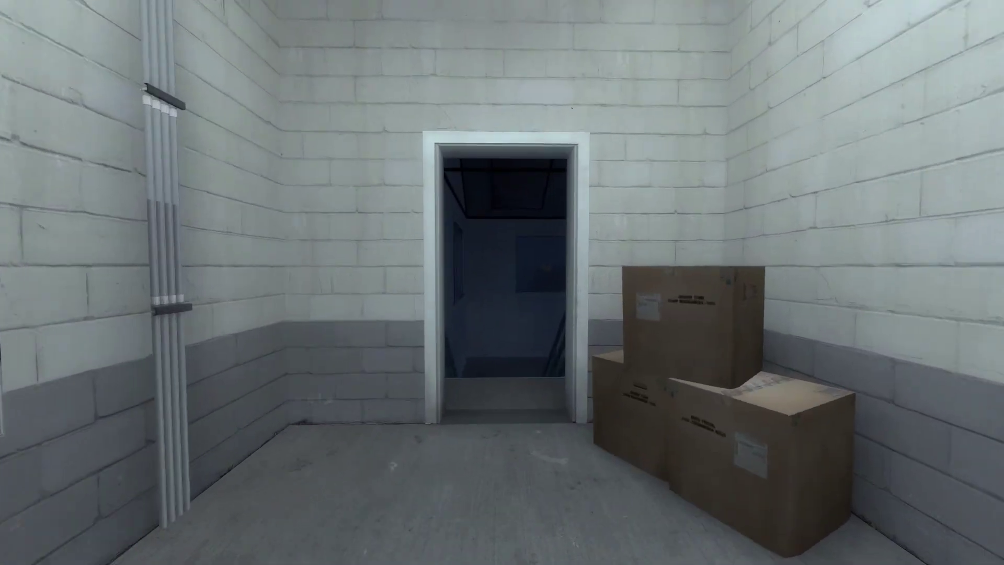
key("w")
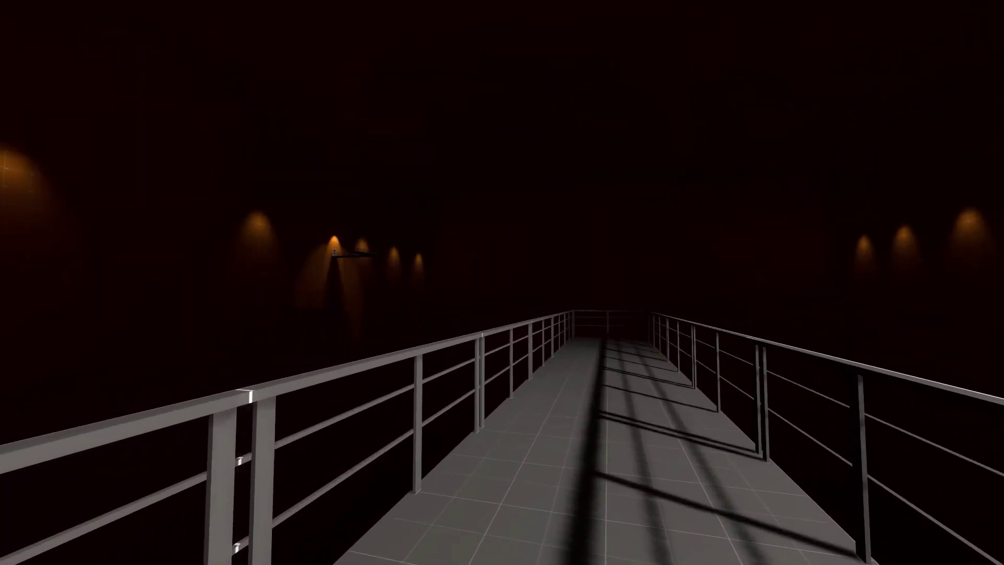
key("w")
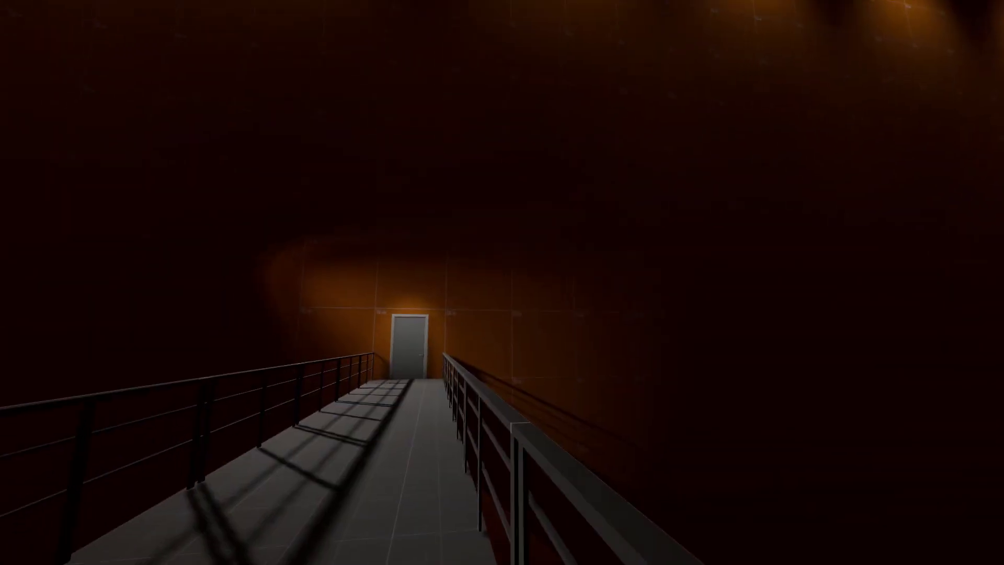
key("w")
key("w")
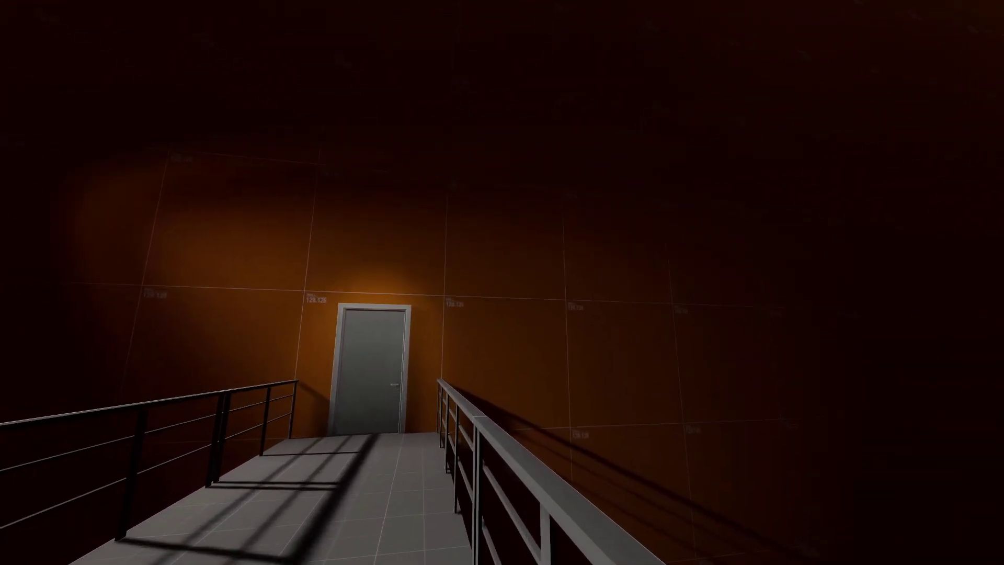